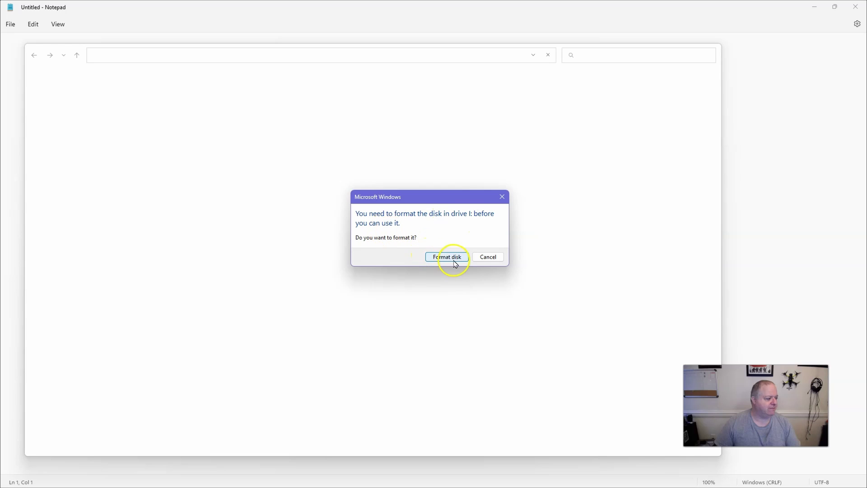
Decline formatting SD card I: and dismiss the 'Location is not available' error.
{"action": "left_click", "coordinate": [488, 257]}
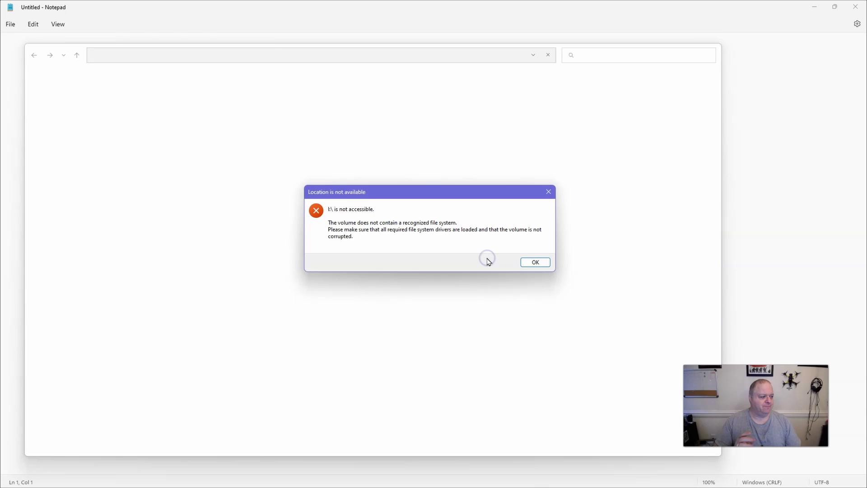
{"action": "left_click", "coordinate": [535, 262]}
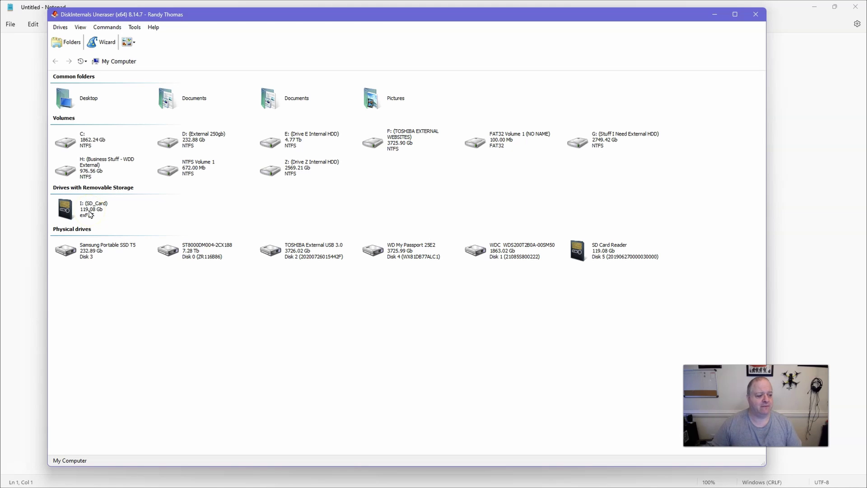
Open I:\DCIM\100MEDIA on the SD card and display its files as thumbnails.
{"action": "double_click", "coordinate": [89, 213]}
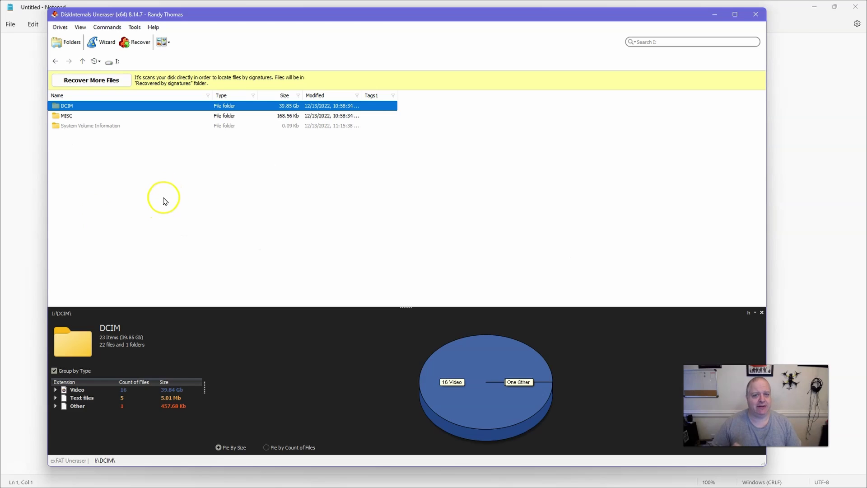
{"action": "double_click", "coordinate": [78, 108]}
{"action": "double_click", "coordinate": [85, 108]}
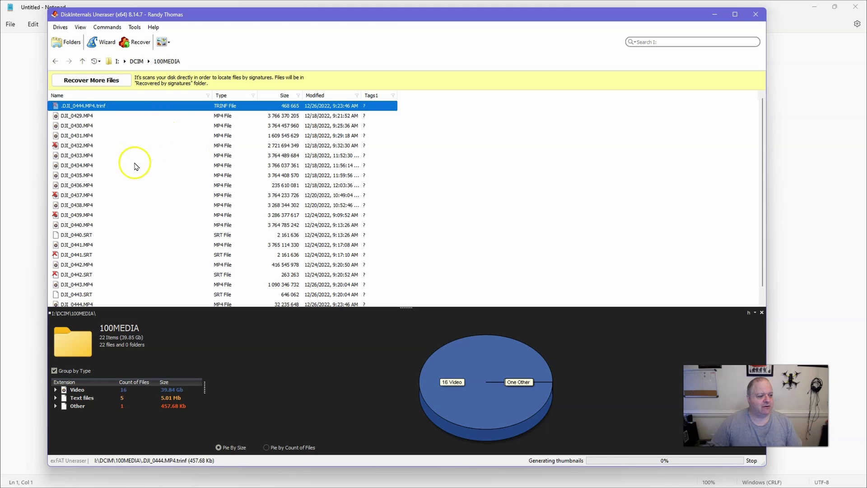
{"action": "scroll", "coordinate": [138, 174], "scroll_direction": "down", "scroll_amount": 1}
{"action": "scroll", "coordinate": [136, 216], "scroll_direction": "up", "scroll_amount": 1}
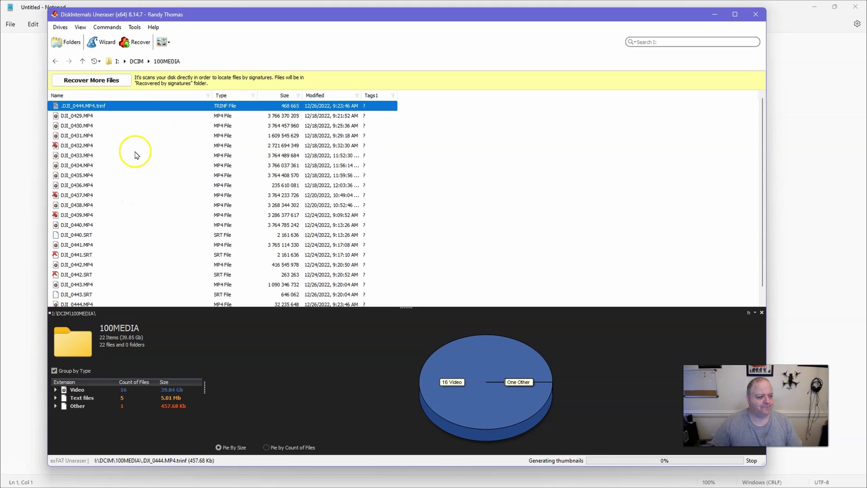
{"action": "left_click", "coordinate": [162, 42]}
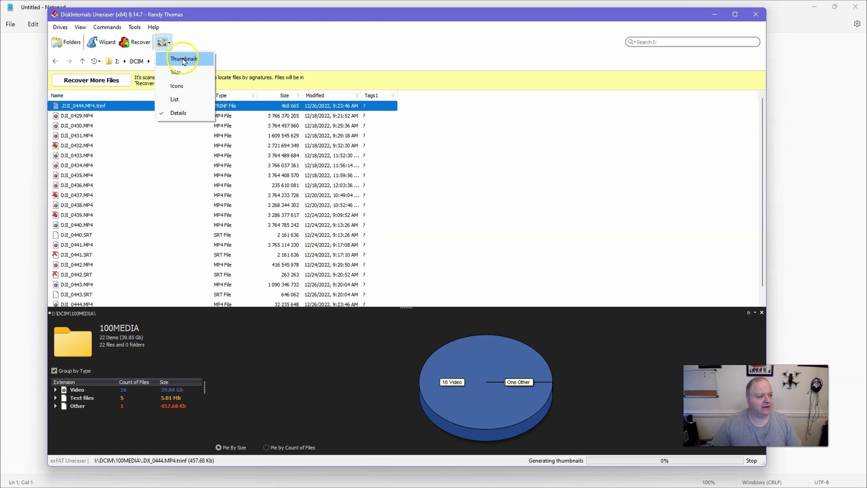
{"action": "left_click", "coordinate": [188, 67]}
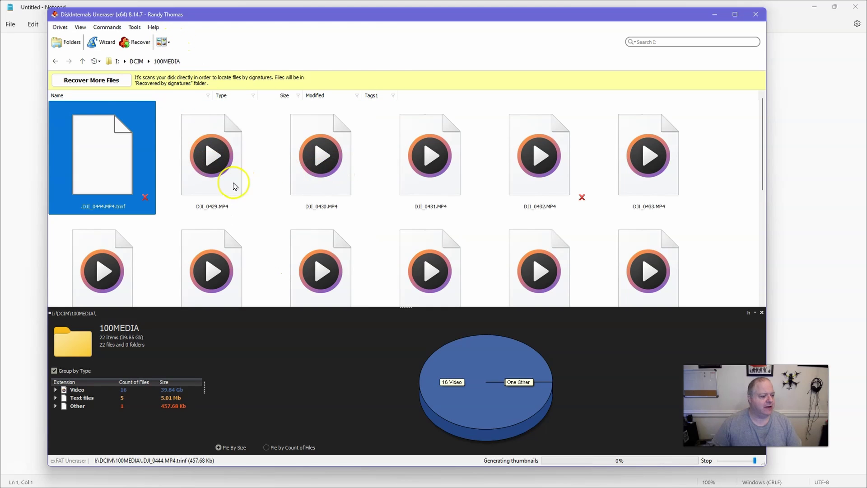
Inspect the hex contents of .DJI_0444.MP4.trinf.
{"action": "left_click", "coordinate": [120, 208]}
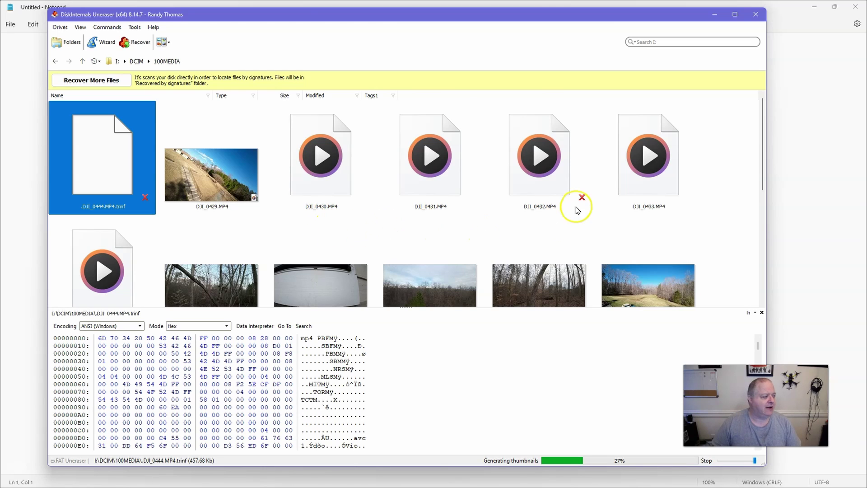
{"action": "scroll", "coordinate": [483, 199], "scroll_direction": "down", "scroll_amount": 5}
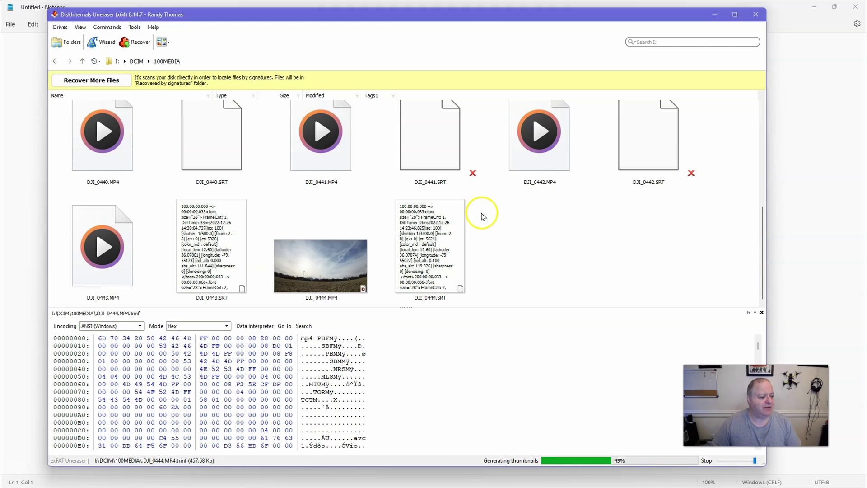
{"action": "scroll", "coordinate": [481, 218], "scroll_direction": "up", "scroll_amount": 5}
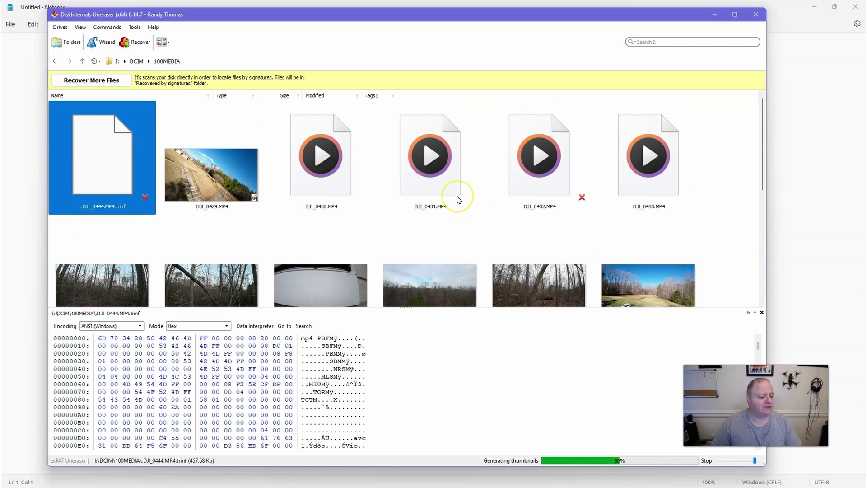
{"action": "scroll", "coordinate": [470, 194], "scroll_direction": "down", "scroll_amount": 2}
{"action": "scroll", "coordinate": [458, 200], "scroll_direction": "up", "scroll_amount": 1}
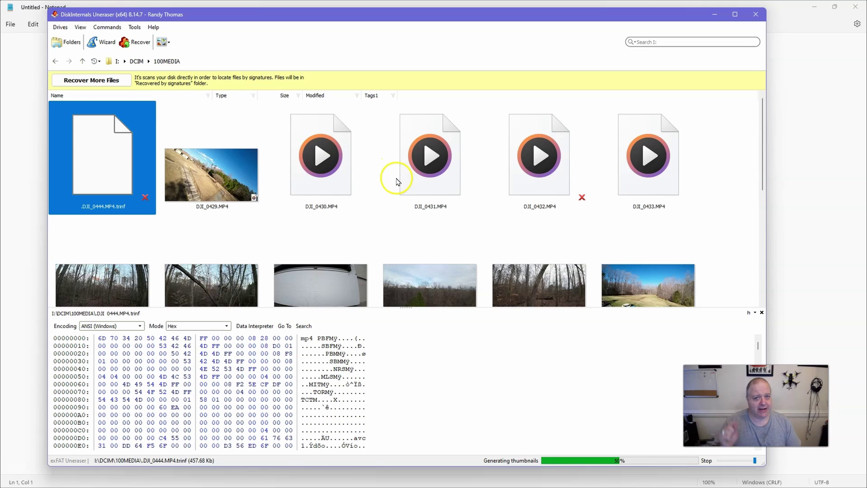
{"action": "scroll", "coordinate": [406, 180], "scroll_direction": "down", "scroll_amount": 1}
{"action": "scroll", "coordinate": [414, 181], "scroll_direction": "up", "scroll_amount": 1}
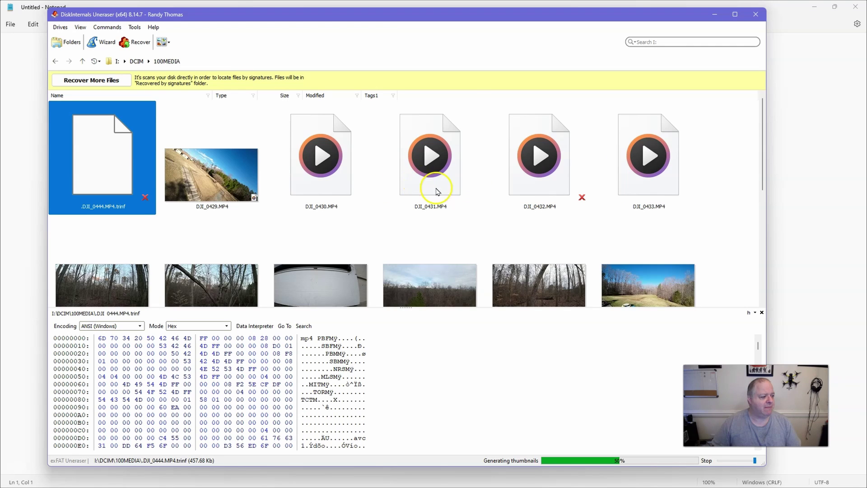
{"action": "scroll", "coordinate": [458, 198], "scroll_direction": "down", "scroll_amount": 2}
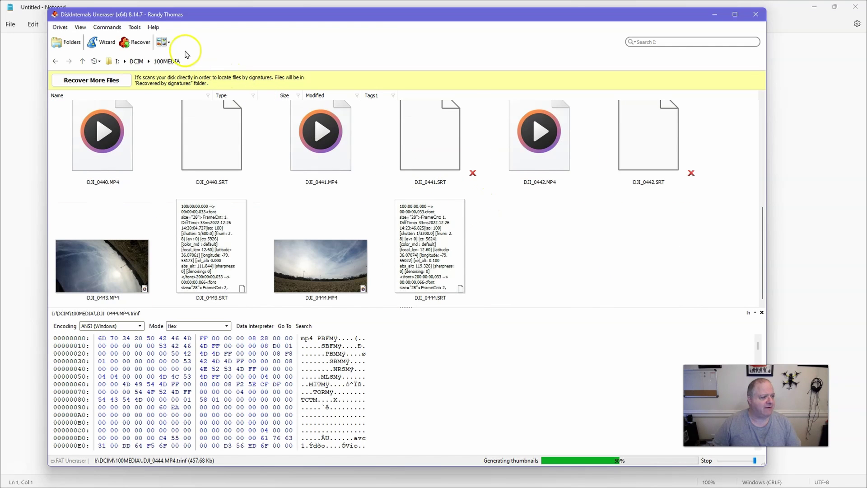
Switch back to the detailed file list and try selecting the DJI_0444, 0443, 0439 and 0437 videos.
{"action": "left_click", "coordinate": [162, 42]}
{"action": "left_click", "coordinate": [178, 116]}
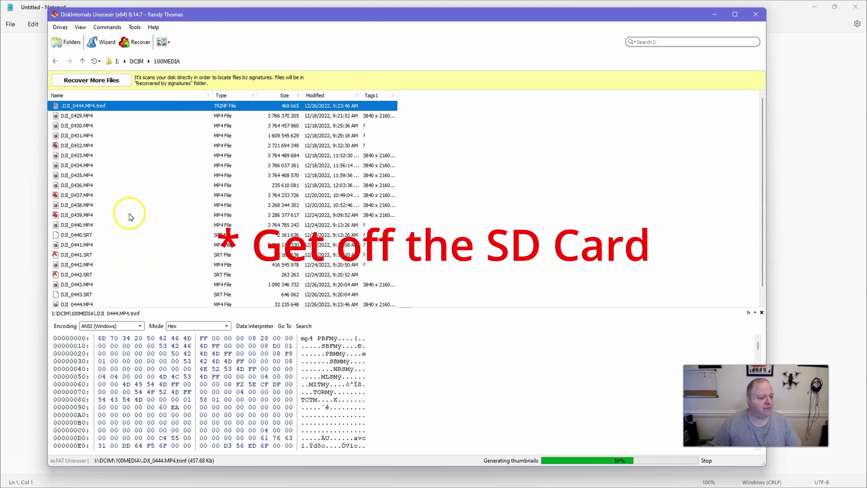
{"action": "left_click", "coordinate": [90, 291]}
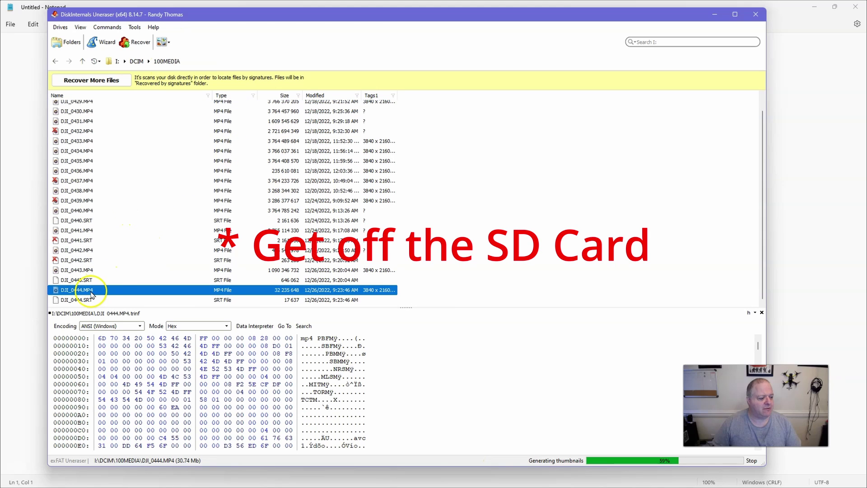
{"action": "left_click", "coordinate": [88, 270], "text": "ctrl"}
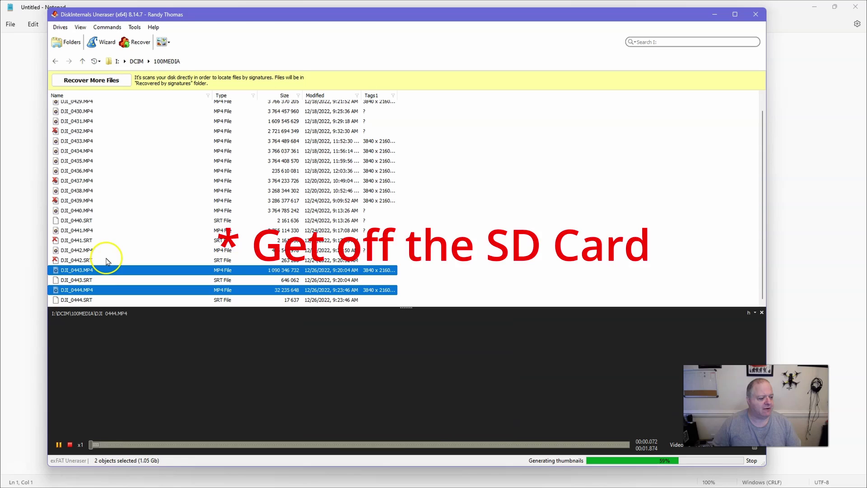
{"action": "left_click", "coordinate": [78, 201], "text": "ctrl"}
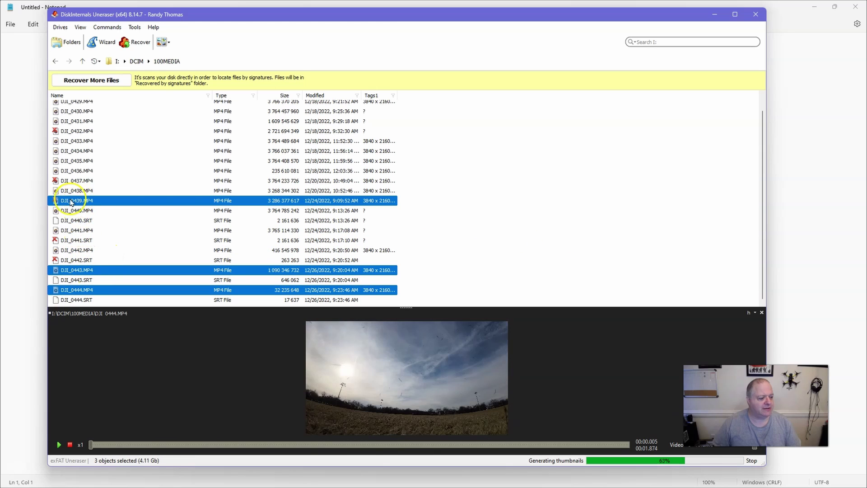
{"action": "left_click", "coordinate": [80, 271], "text": "ctrl"}
{"action": "left_click", "coordinate": [86, 291], "text": "ctrl"}
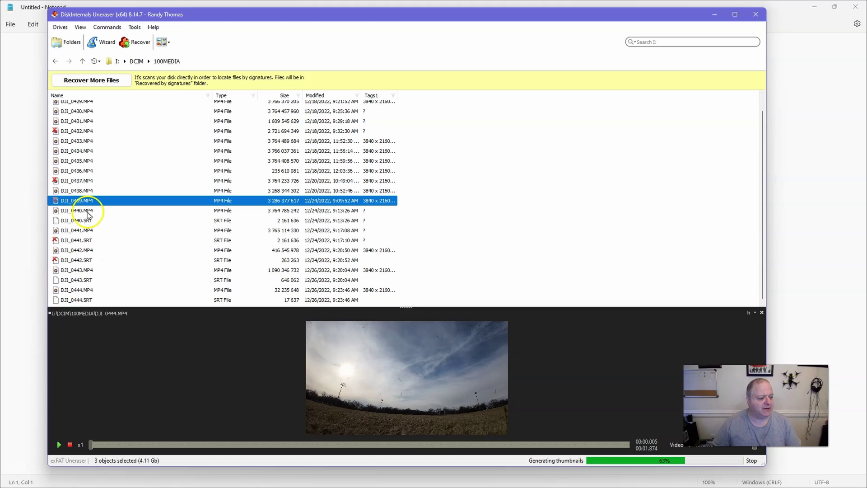
{"action": "left_click", "coordinate": [79, 182], "text": "ctrl"}
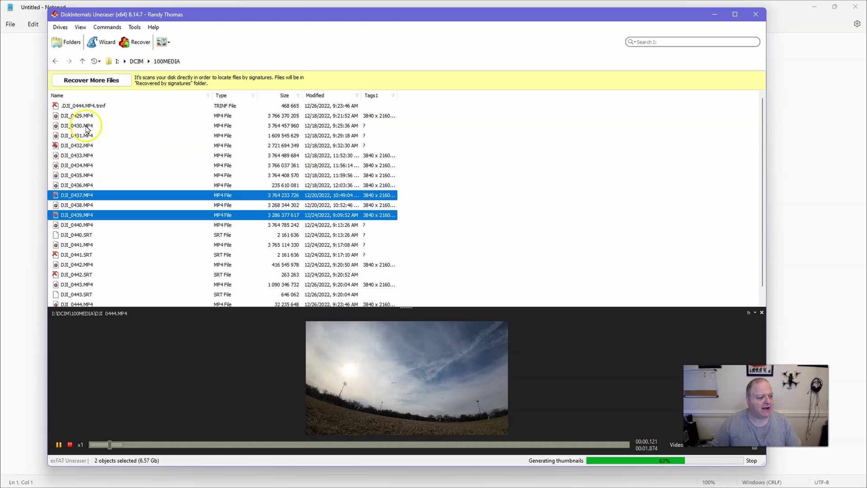
Select every file from DJI_0429.MP4 through DJI_0444.SRT.
{"action": "left_click", "coordinate": [86, 116]}
{"action": "scroll", "coordinate": [116, 187], "scroll_direction": "down", "scroll_amount": 1}
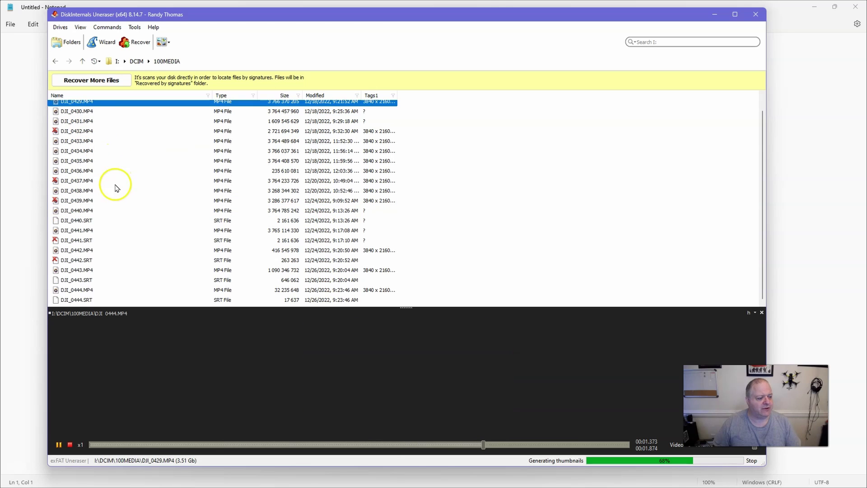
{"action": "left_click", "coordinate": [86, 301], "text": "shift"}
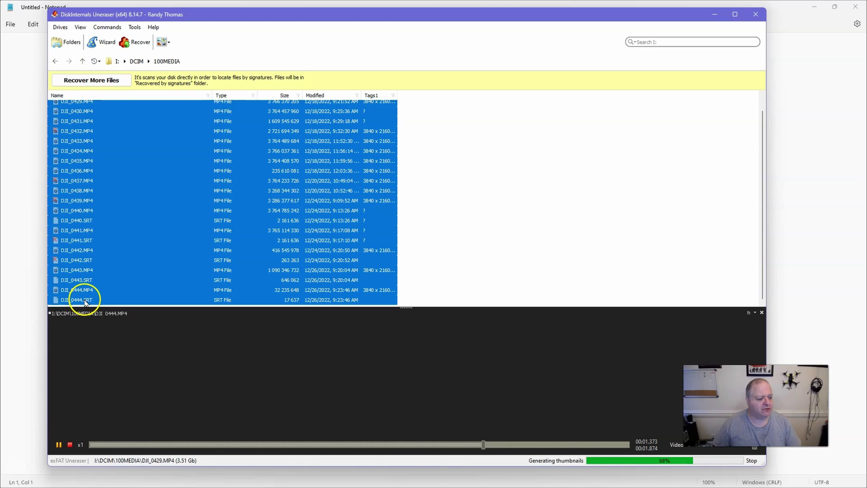
{"action": "scroll", "coordinate": [128, 194], "scroll_direction": "up", "scroll_amount": 1}
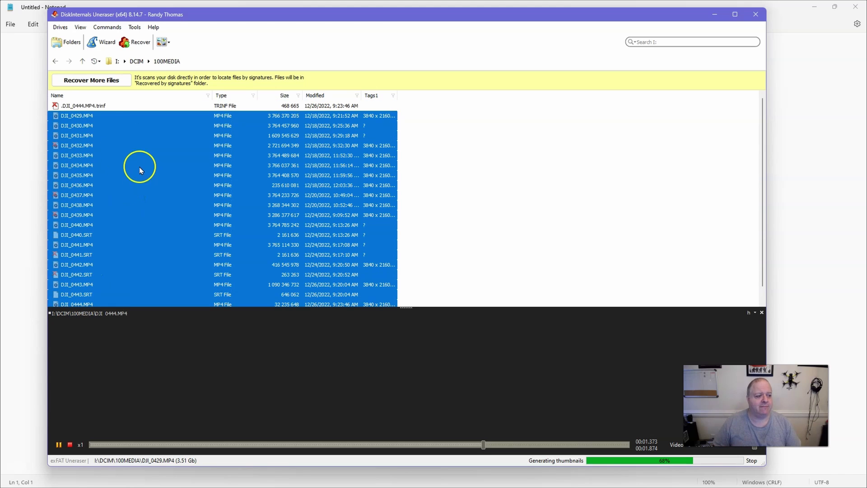
{"action": "scroll", "coordinate": [113, 189], "scroll_direction": "down", "scroll_amount": 1}
Settle on DJI_0439.MP4 as the single selected video after trying DJI_0441.MP4 and DJI_0442.SRT.
{"action": "left_click", "coordinate": [97, 230]}
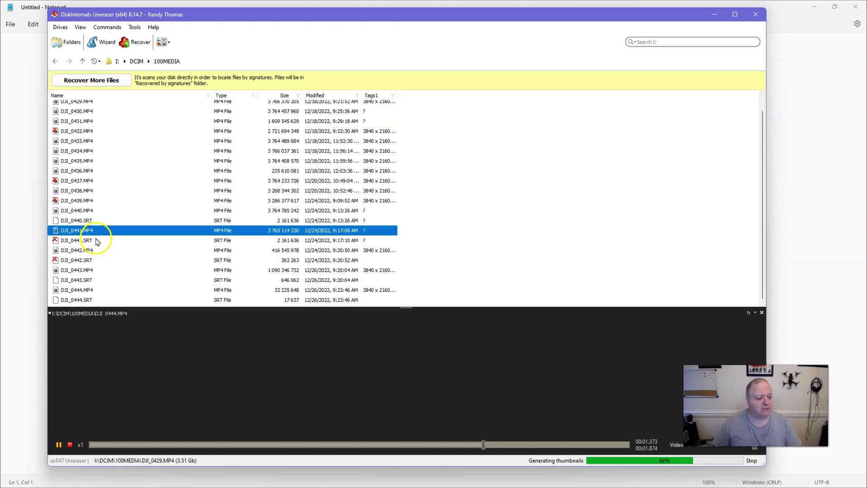
{"action": "left_click", "coordinate": [93, 261]}
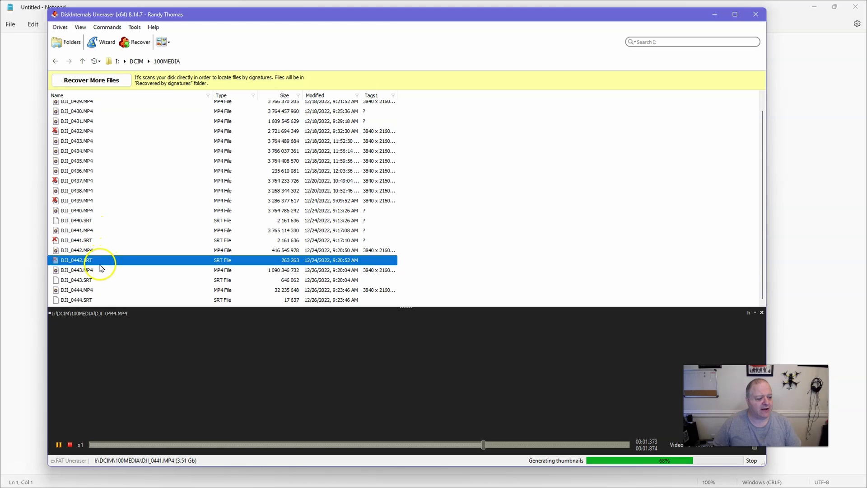
{"action": "left_click", "coordinate": [92, 201]}
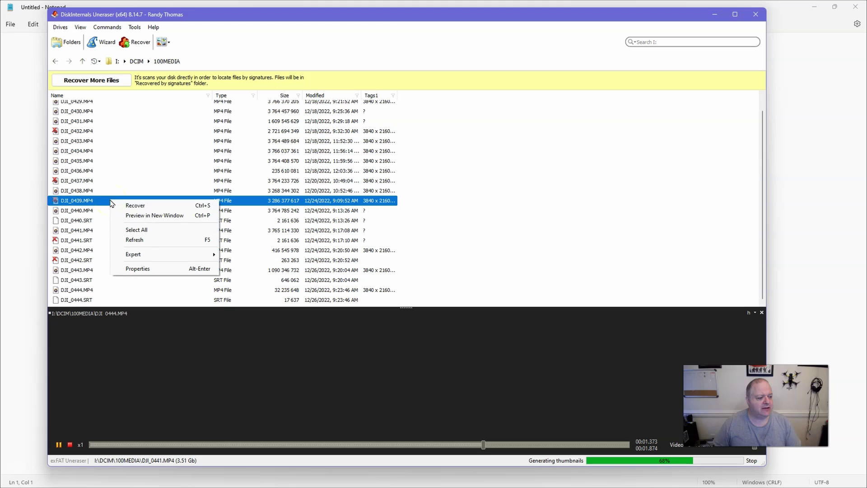
{"action": "left_click", "coordinate": [135, 206]}
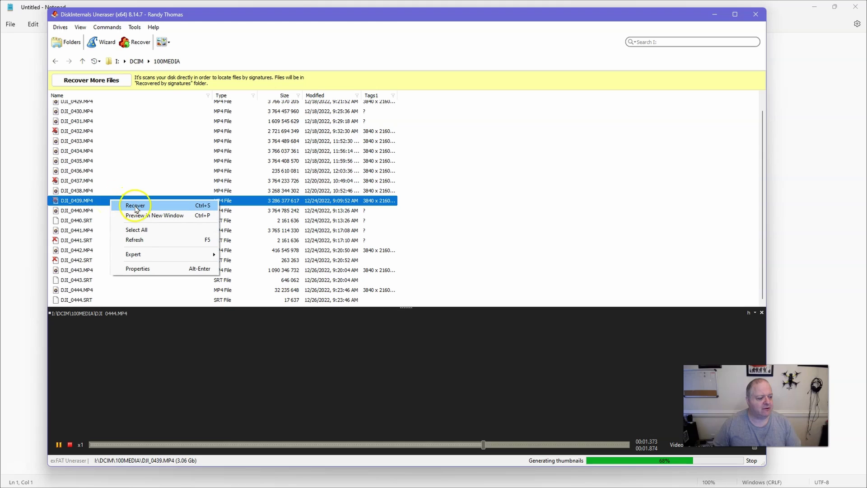
{"action": "left_click", "coordinate": [105, 204]}
Recover DJI_0439.MP4 using the Save Files option.
{"action": "right_click", "coordinate": [102, 203]}
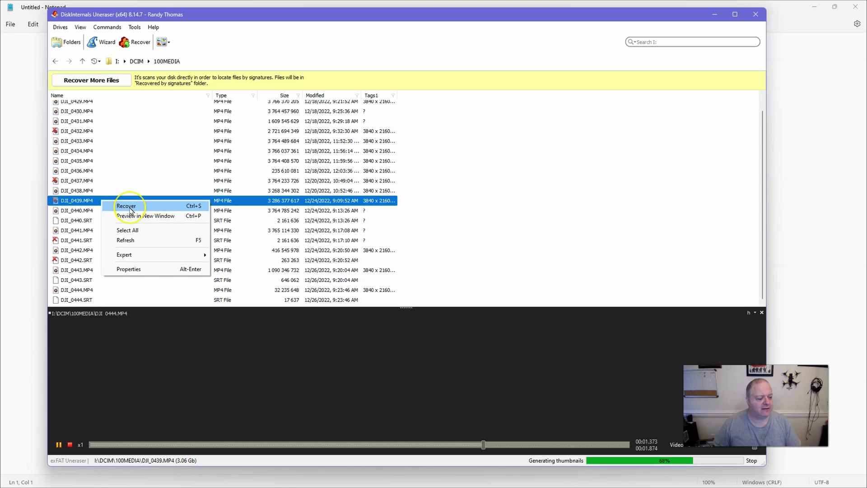
{"action": "left_click", "coordinate": [130, 209]}
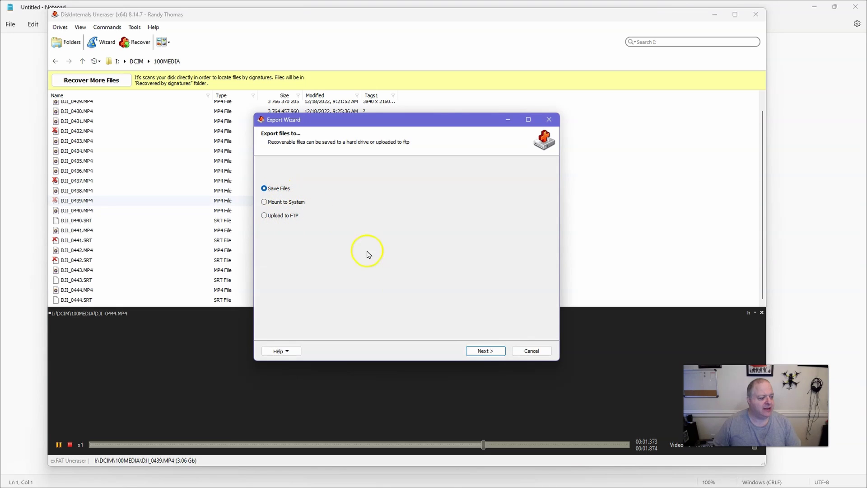
{"action": "left_click", "coordinate": [478, 352]}
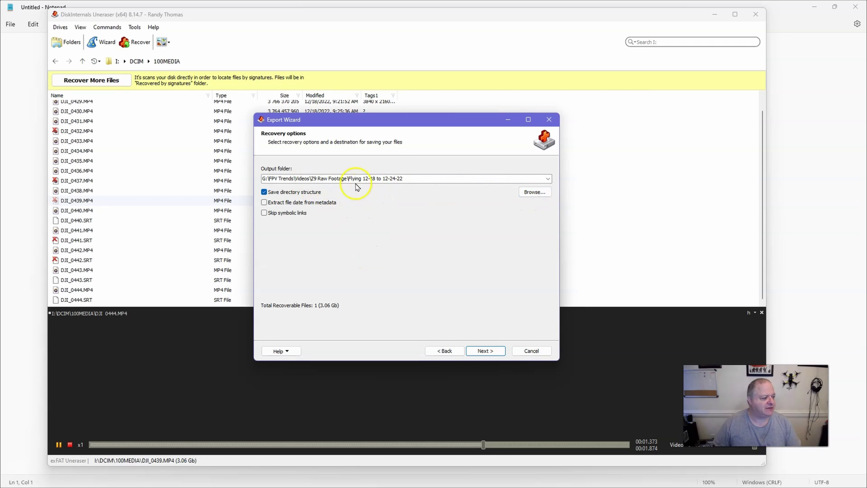
Set G:\FPV Trends as the output folder and start the export.
{"action": "left_click", "coordinate": [325, 180]}
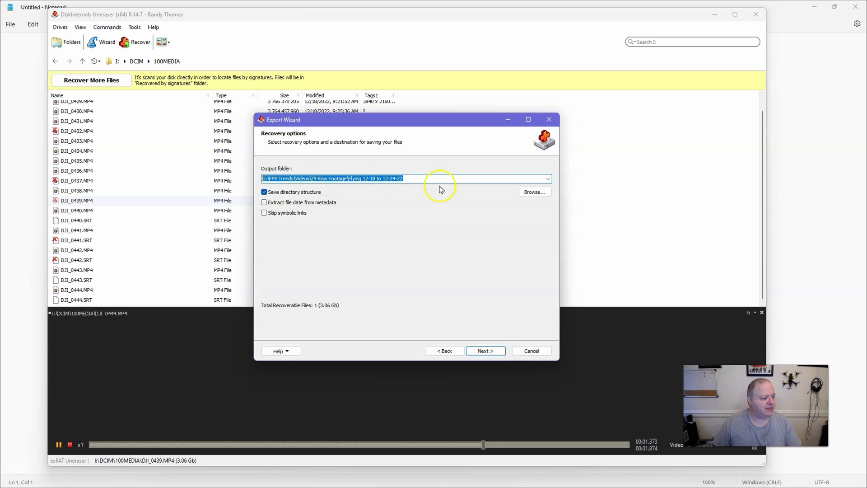
{"action": "left_click", "coordinate": [534, 192]}
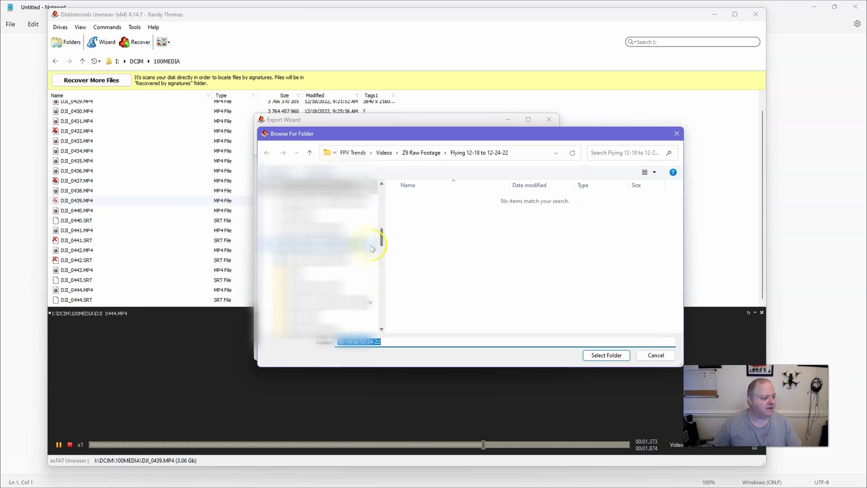
{"action": "left_click", "coordinate": [325, 229]}
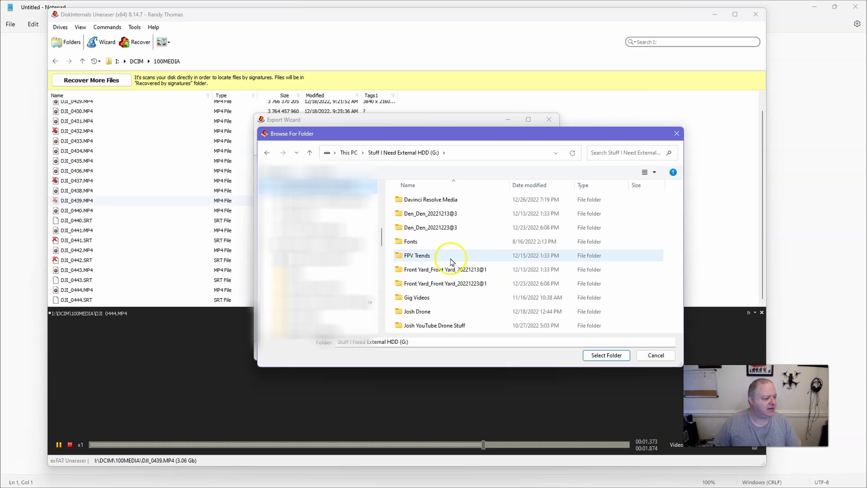
{"action": "double_click", "coordinate": [436, 255]}
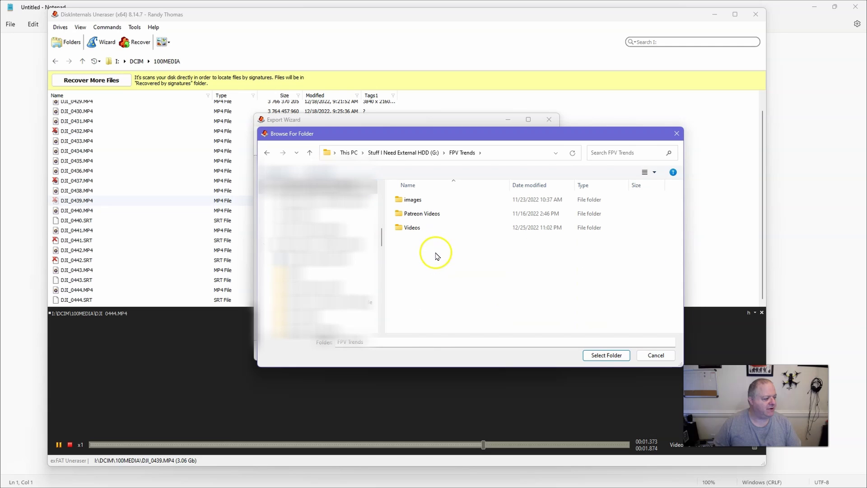
{"action": "left_click", "coordinate": [605, 356]}
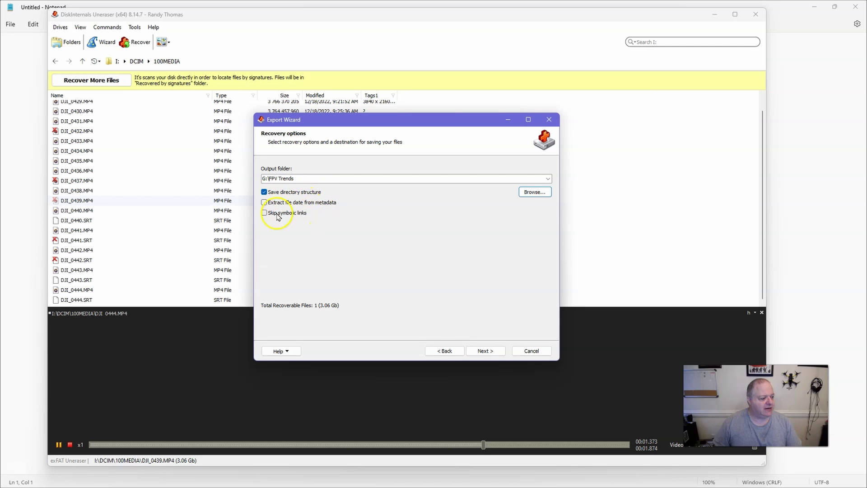
{"action": "left_click", "coordinate": [487, 353]}
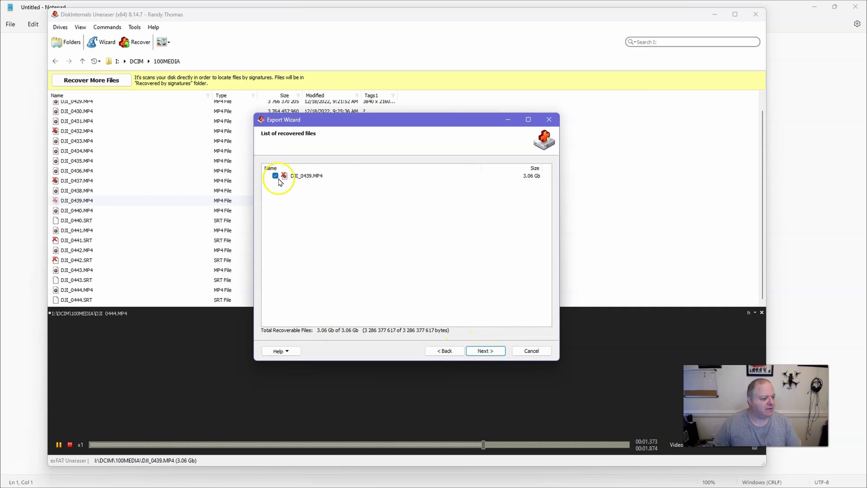
{"action": "left_click", "coordinate": [490, 354]}
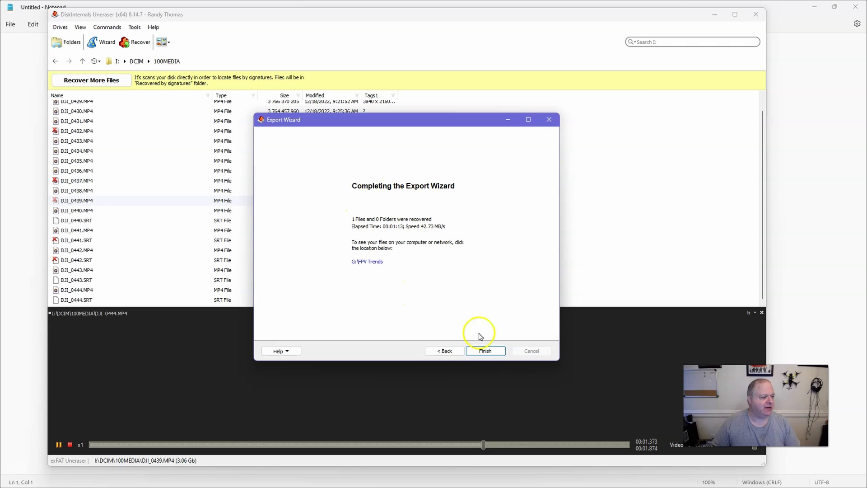
Finish the Export Wizard and quit Uneraser, discarding the scan results.
{"action": "left_click", "coordinate": [485, 352]}
{"action": "key", "text": "alt+F4"}
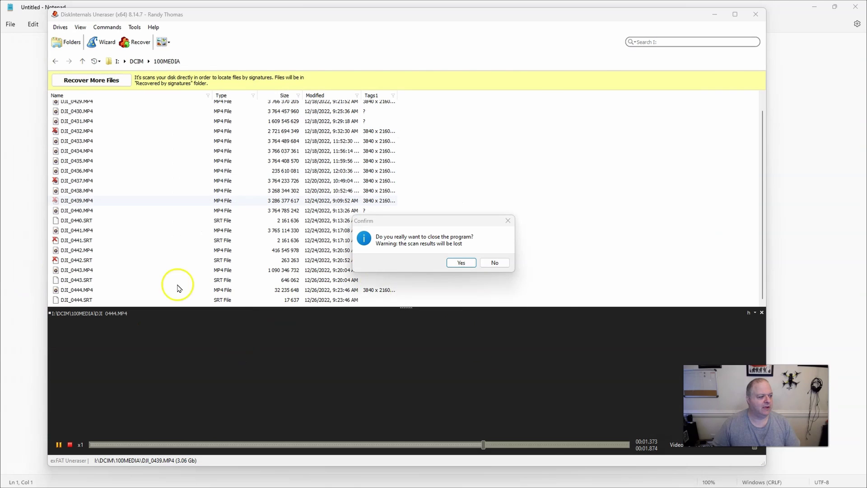
{"action": "left_click", "coordinate": [461, 262]}
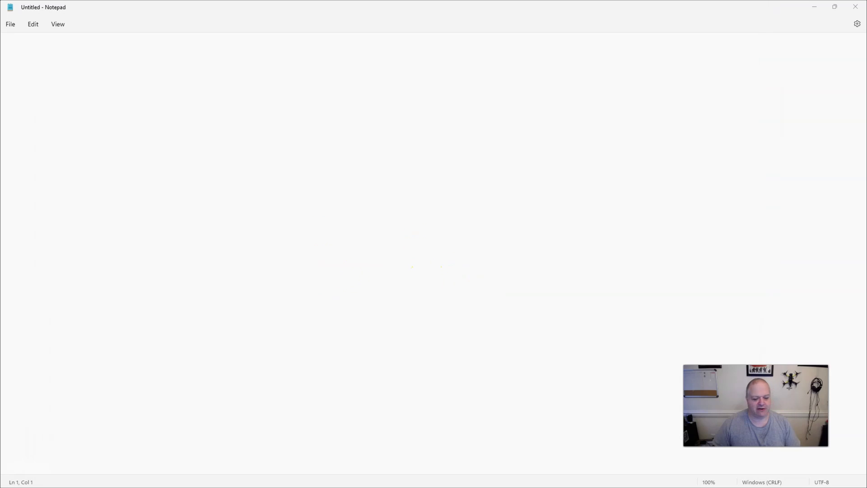
In a new File Explorer window, open G:\FPV Trends and select DJI_0439.MP4.
{"action": "key", "text": "super+e"}
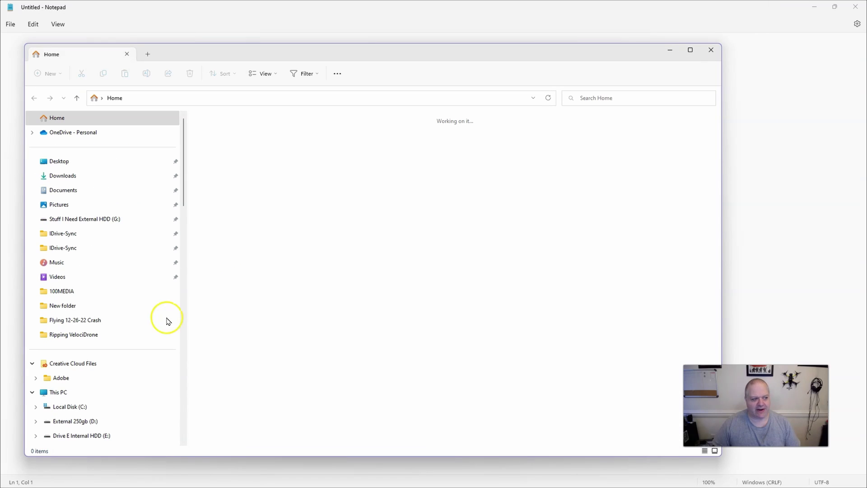
{"action": "left_click", "coordinate": [95, 221]}
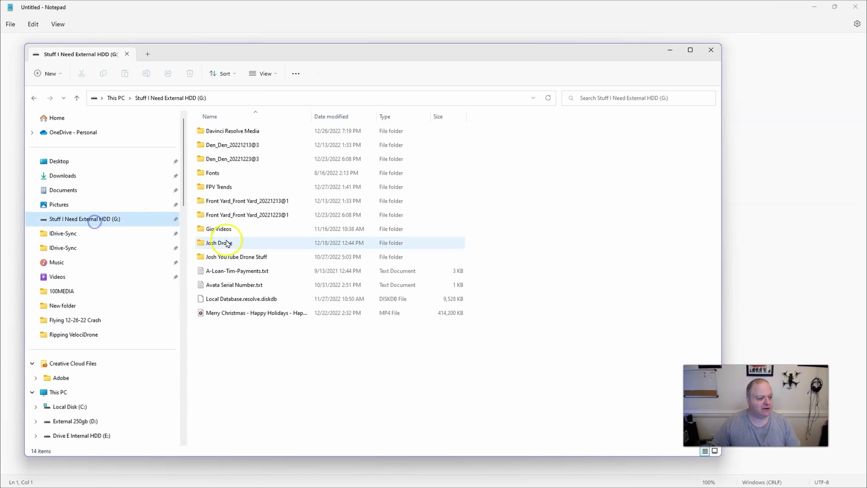
{"action": "left_click", "coordinate": [225, 188]}
{"action": "double_click", "coordinate": [225, 187]}
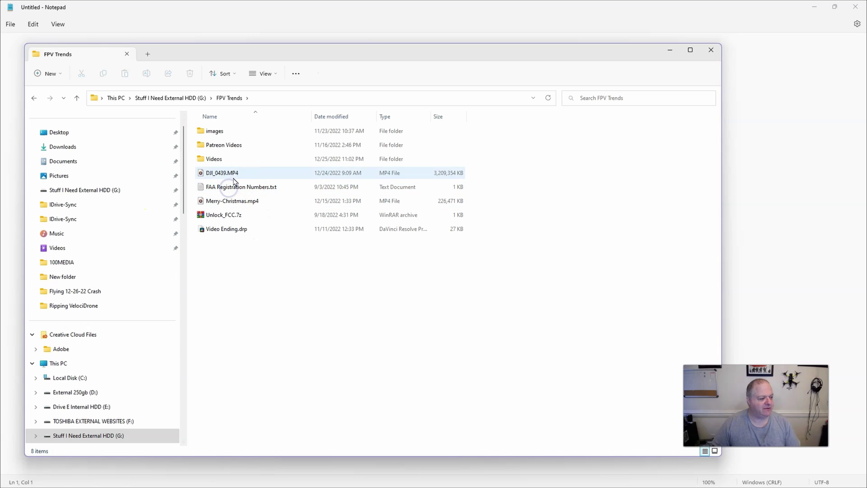
{"action": "left_click", "coordinate": [234, 175]}
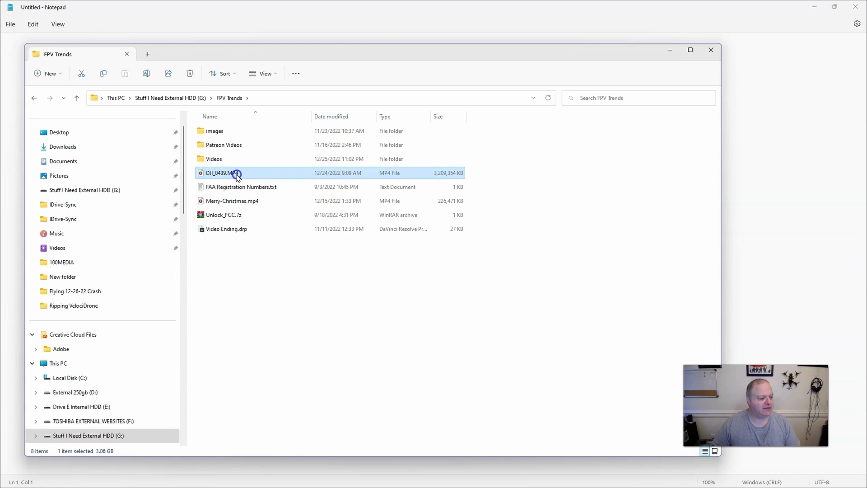
Play DJI_0439.MP4, seek to 0:00:27 and 0:00:57, then close the player.
{"action": "double_click", "coordinate": [237, 174]}
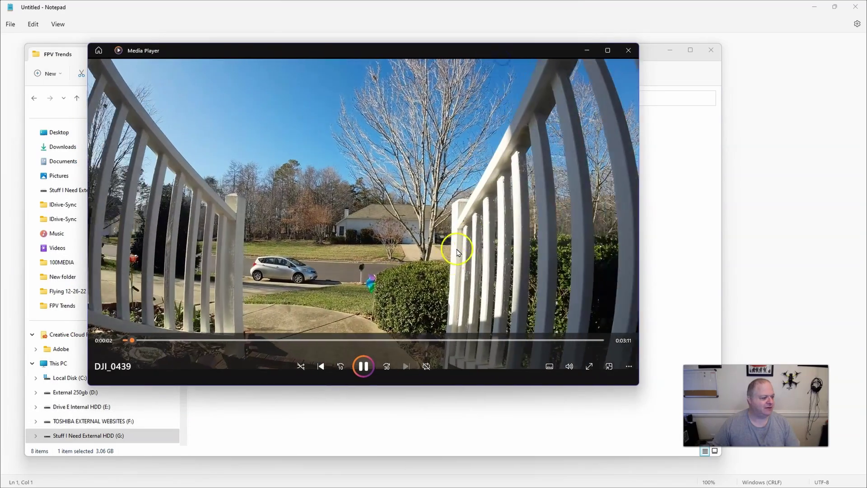
{"action": "left_click", "coordinate": [193, 340]}
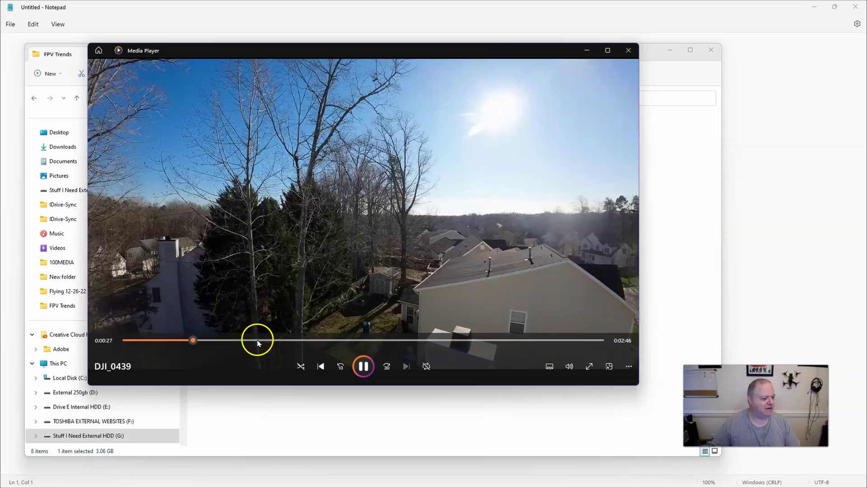
{"action": "left_click", "coordinate": [265, 340]}
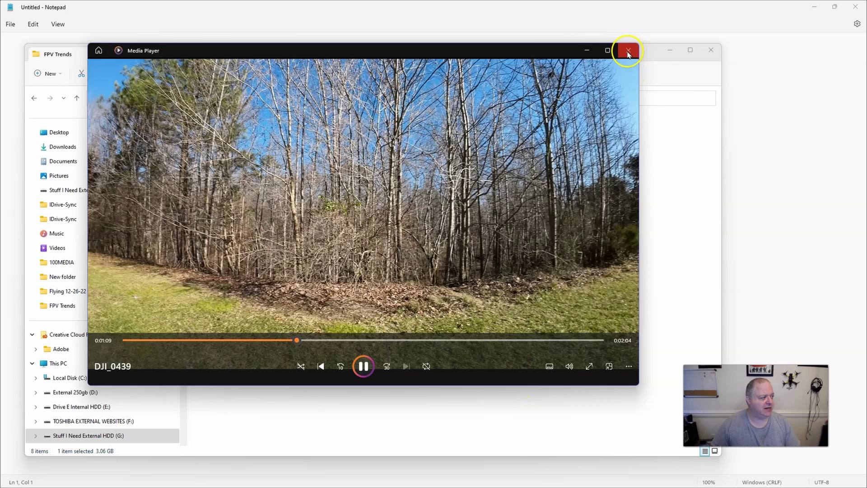
{"action": "left_click", "coordinate": [628, 50]}
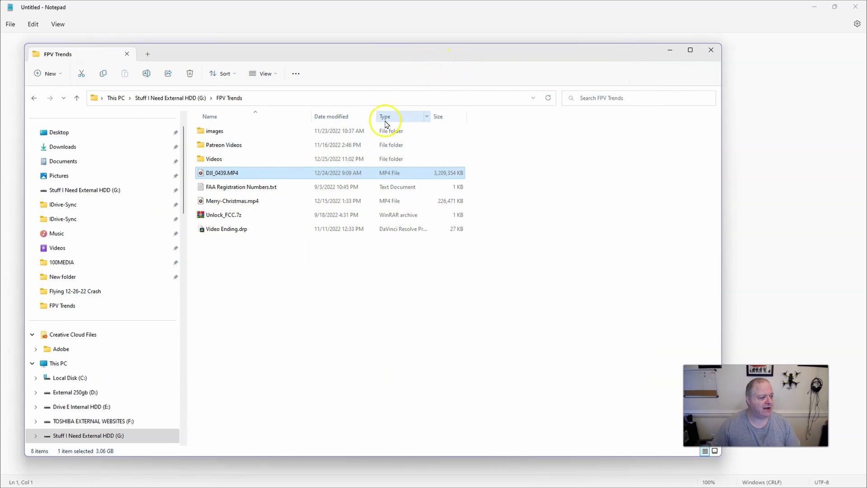
Close the File Explorer window showing G:\FPV Trends.
{"action": "left_click", "coordinate": [710, 50]}
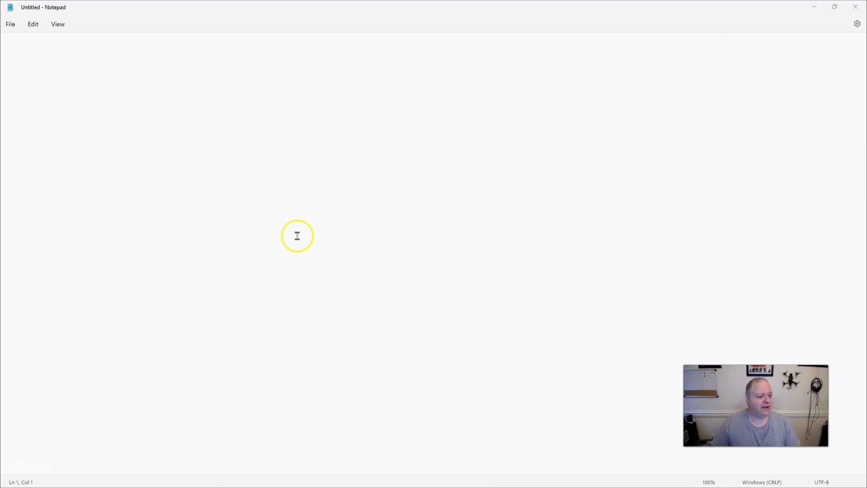